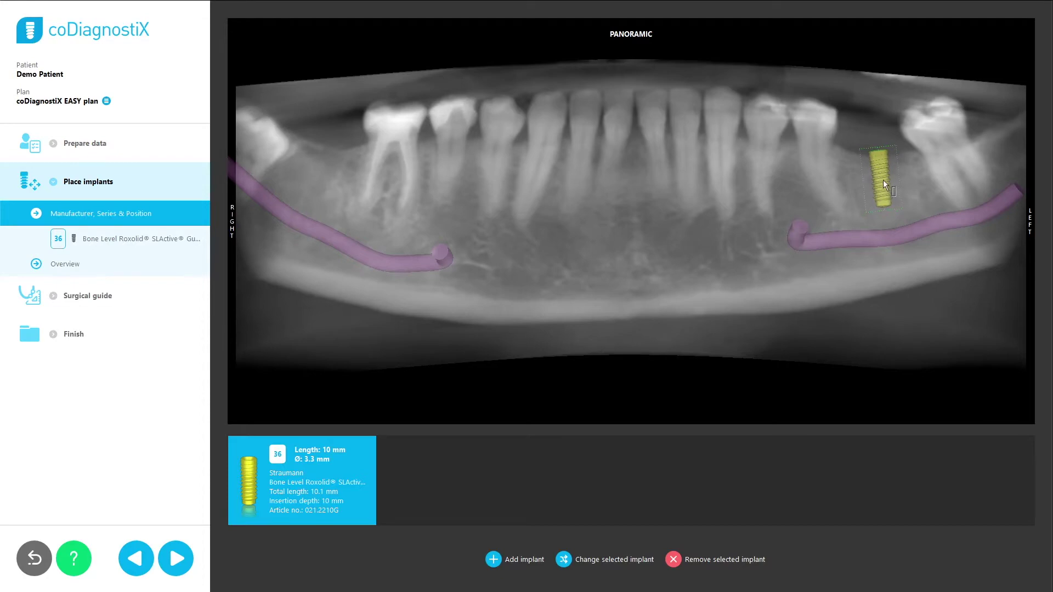
- Show the scan and surgical guide 1 alongside the jaw segmentation in the 3D guide design view
{"action": "double_click", "coordinate": [883, 183]}
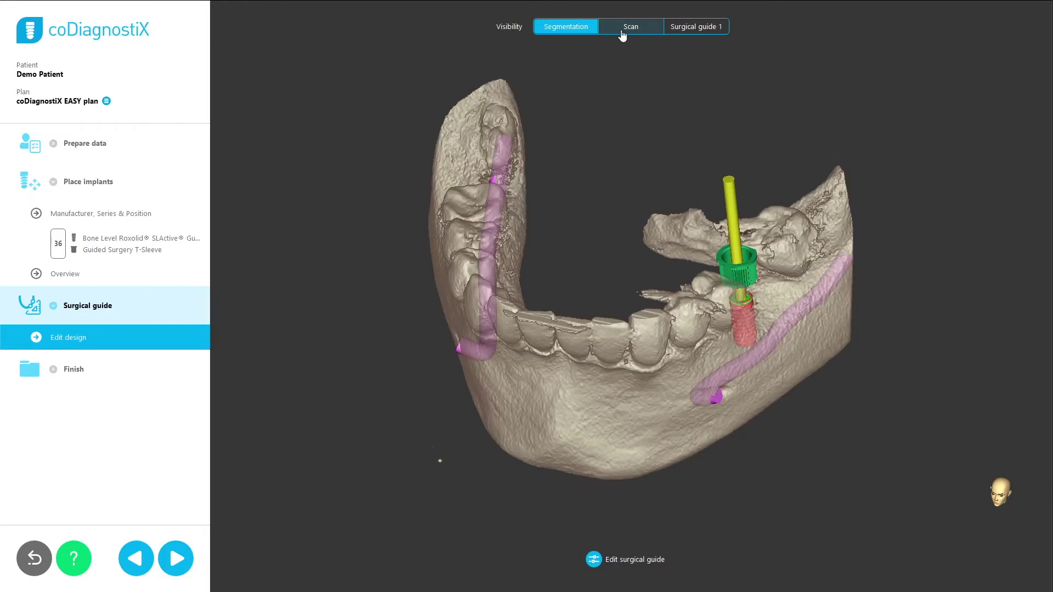
{"action": "left_click", "coordinate": [622, 35]}
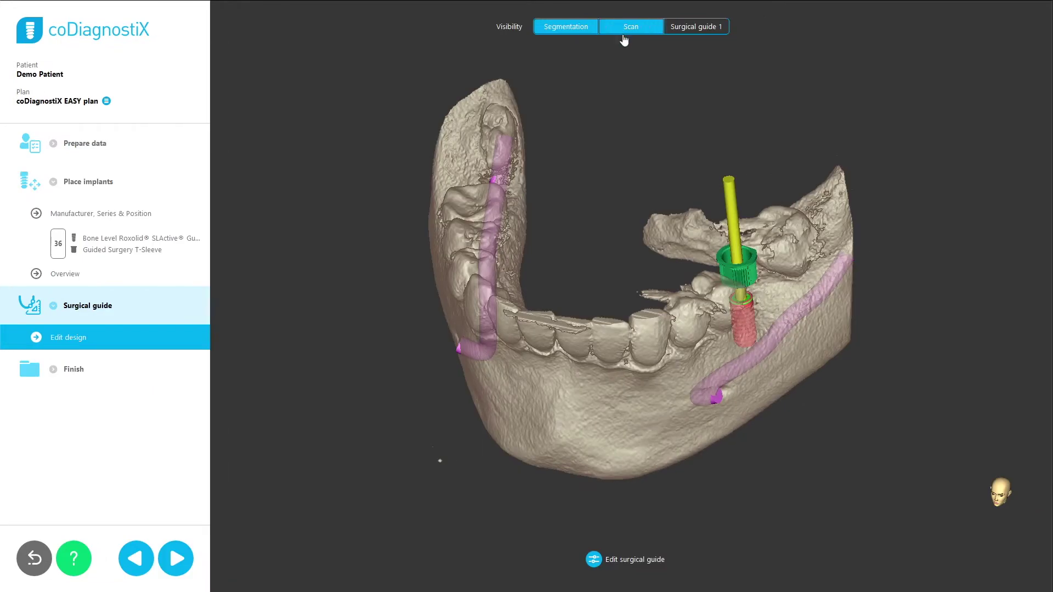
{"action": "left_click", "coordinate": [692, 31]}
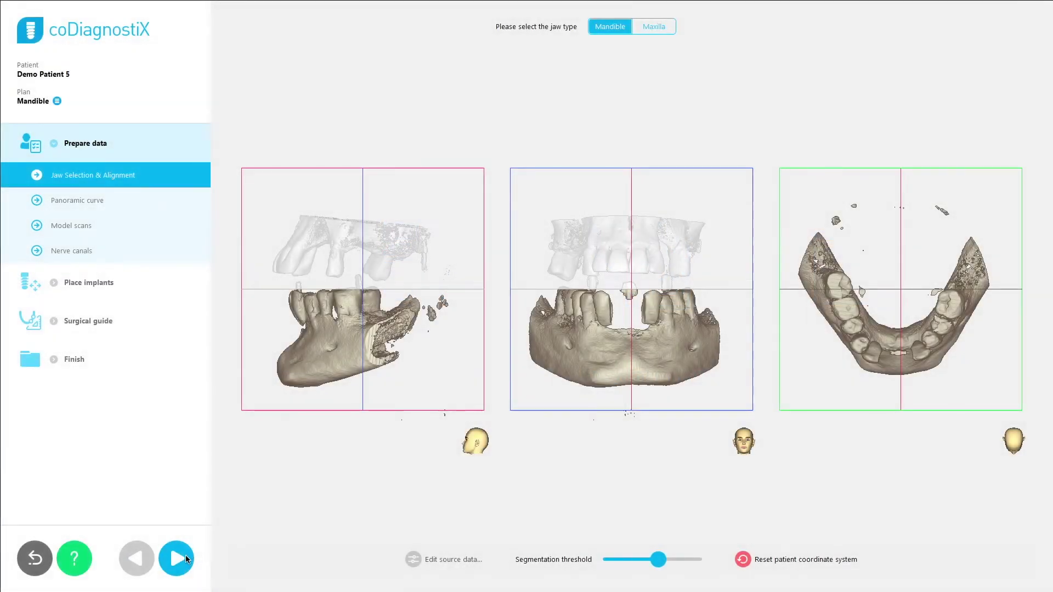
- Advance through the panoramic curve and model scans to the nerve canals stage and open its help instructions
{"action": "left_click", "coordinate": [184, 556]}
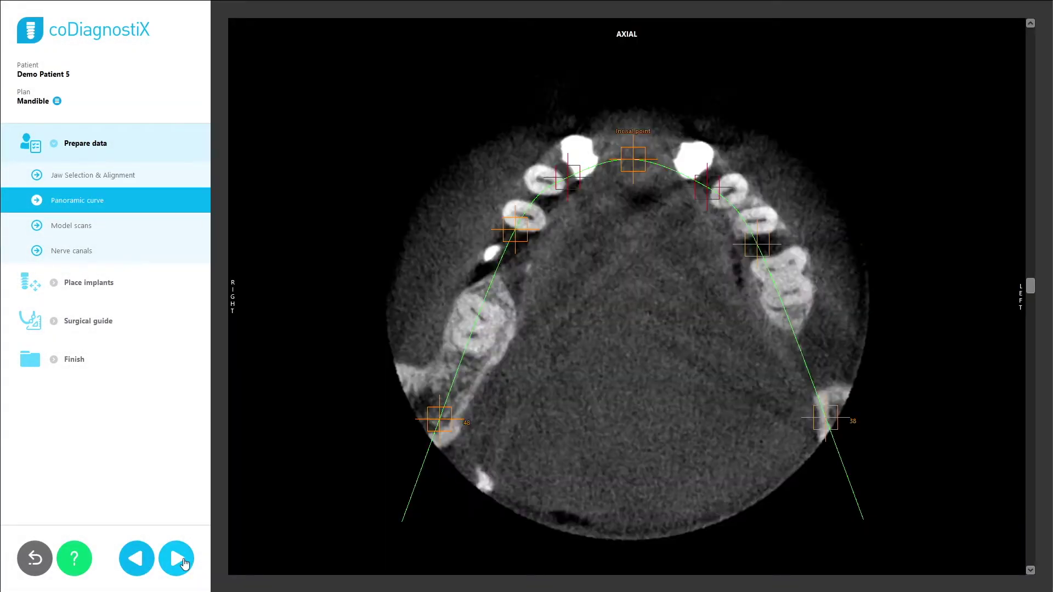
{"action": "left_click", "coordinate": [185, 560]}
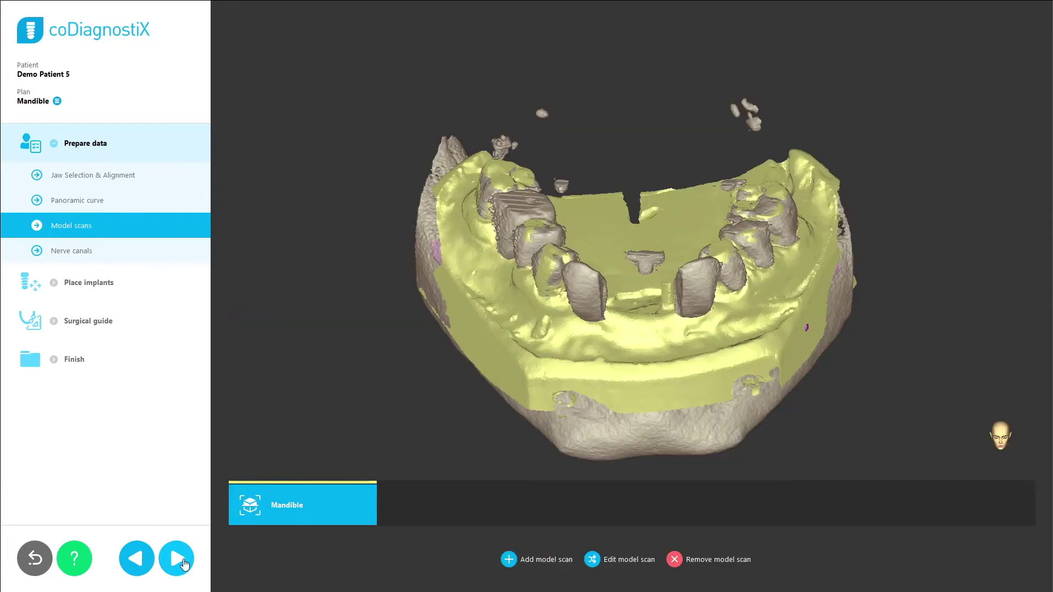
{"action": "left_click", "coordinate": [184, 562]}
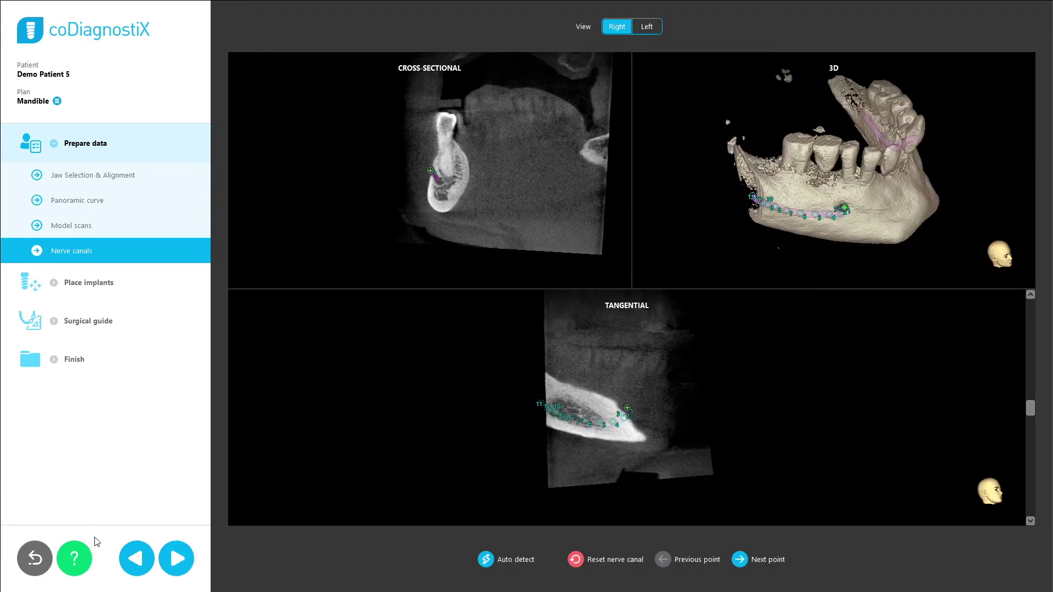
{"action": "left_click", "coordinate": [67, 565]}
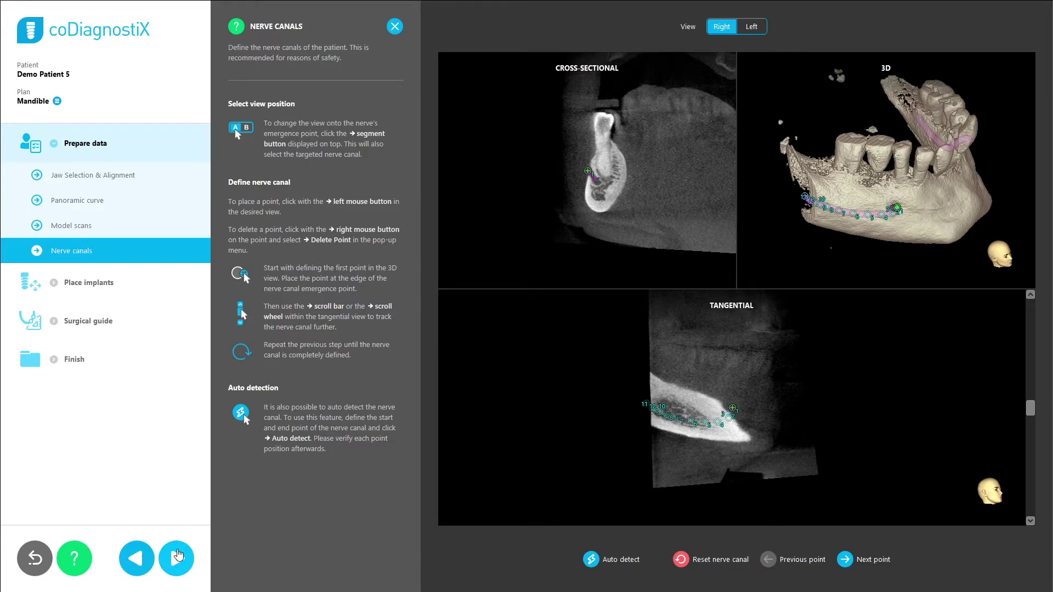
- Proceed through the implant position overview to the alignment of implant 33 and close the help instructions
{"action": "left_click", "coordinate": [177, 557]}
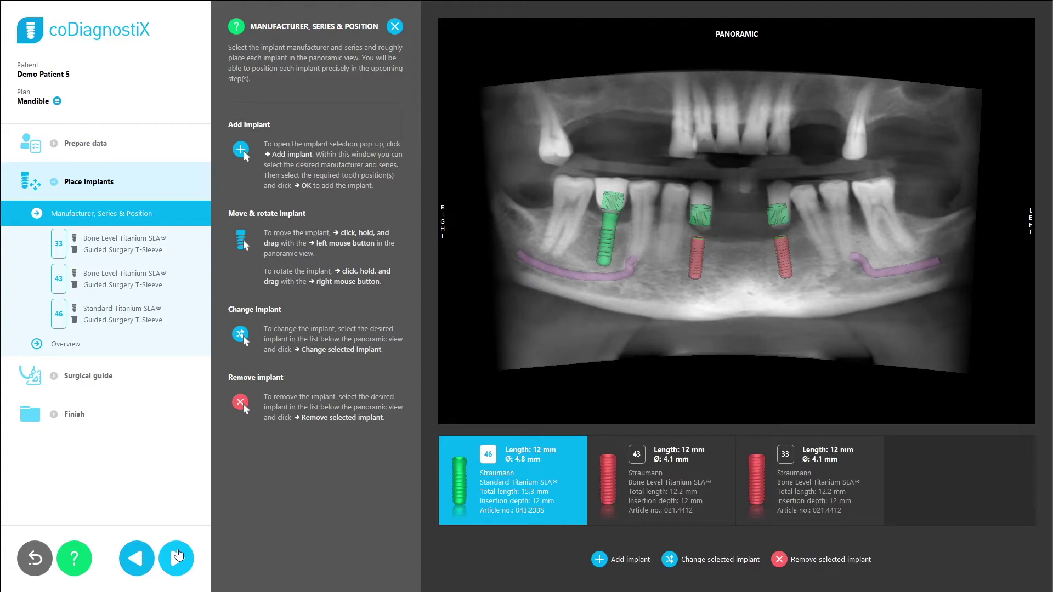
{"action": "left_click", "coordinate": [176, 557]}
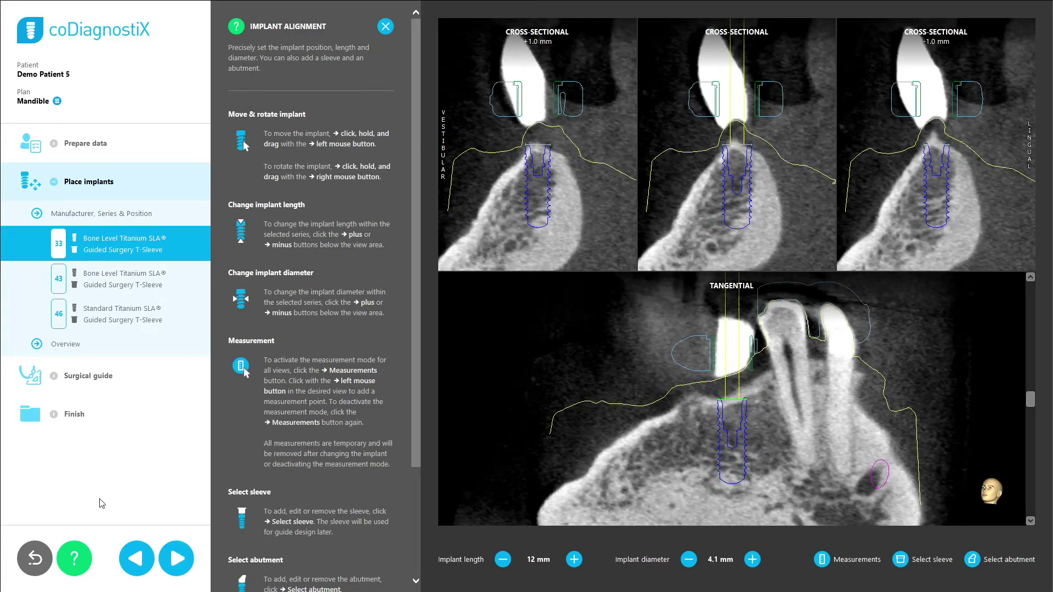
{"action": "left_click", "coordinate": [75, 555]}
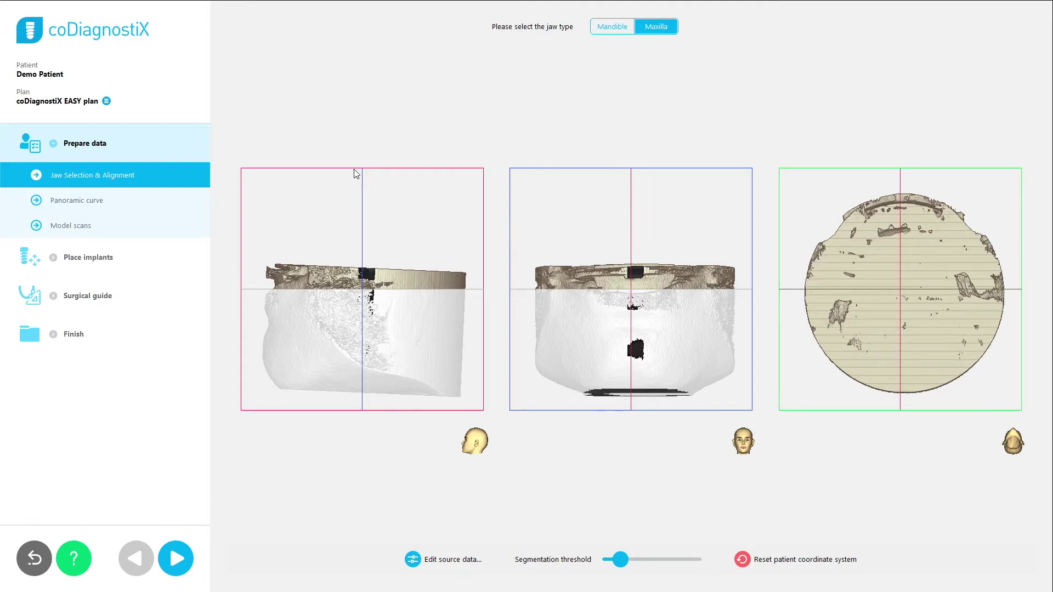
- Select the mandible as jaw type and shift the volume slightly downward so the horizontal plane separates the jaws
{"action": "left_click", "coordinate": [617, 28]}
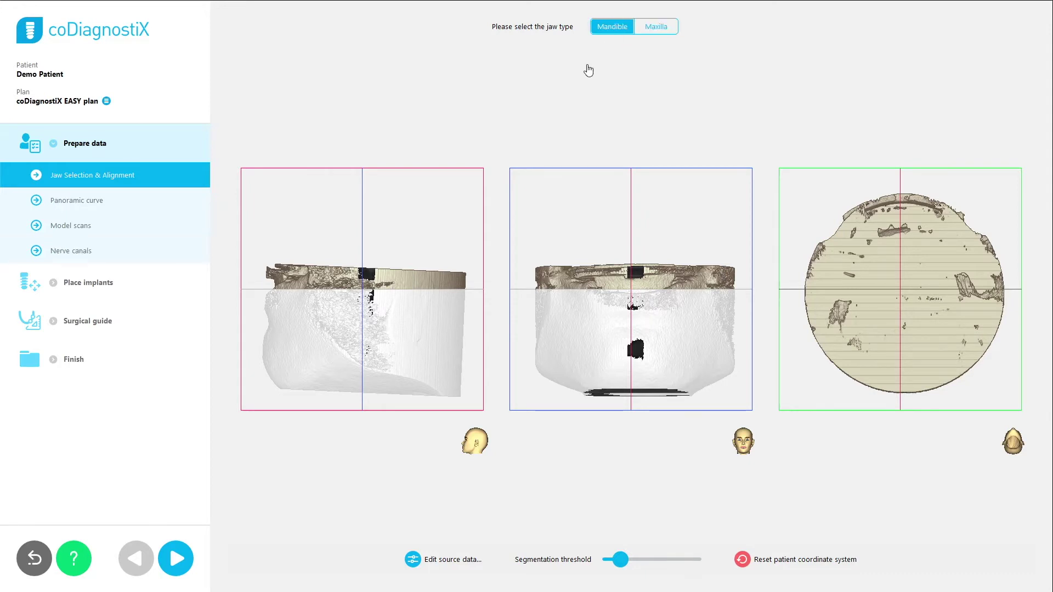
{"action": "left_click_drag", "start_coordinate": [631, 290], "coordinate": [633, 280]}
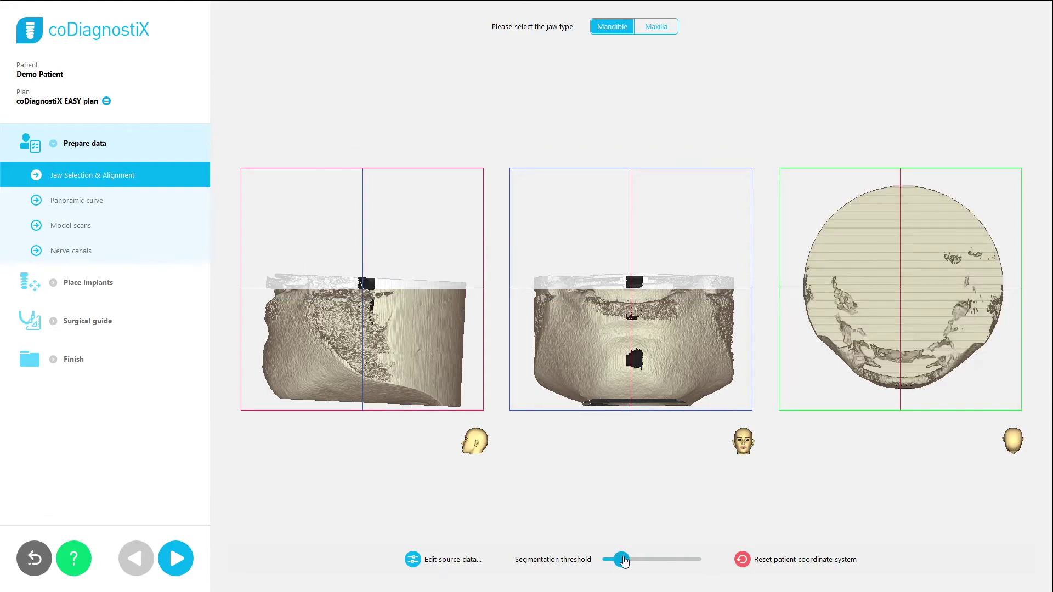
- Raise the segmentation threshold until the mandible and teeth stand clear of soft tissue, and fine-tune the jaw alignment
{"action": "left_click_drag", "start_coordinate": [623, 560], "coordinate": [633, 560]}
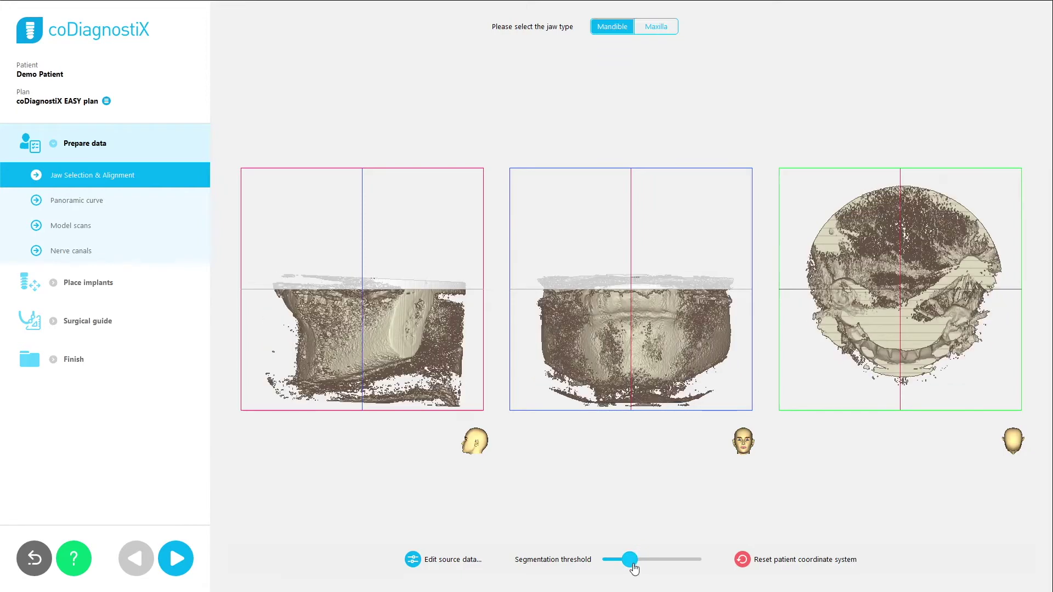
{"action": "left_click_drag", "start_coordinate": [634, 566], "coordinate": [642, 565]}
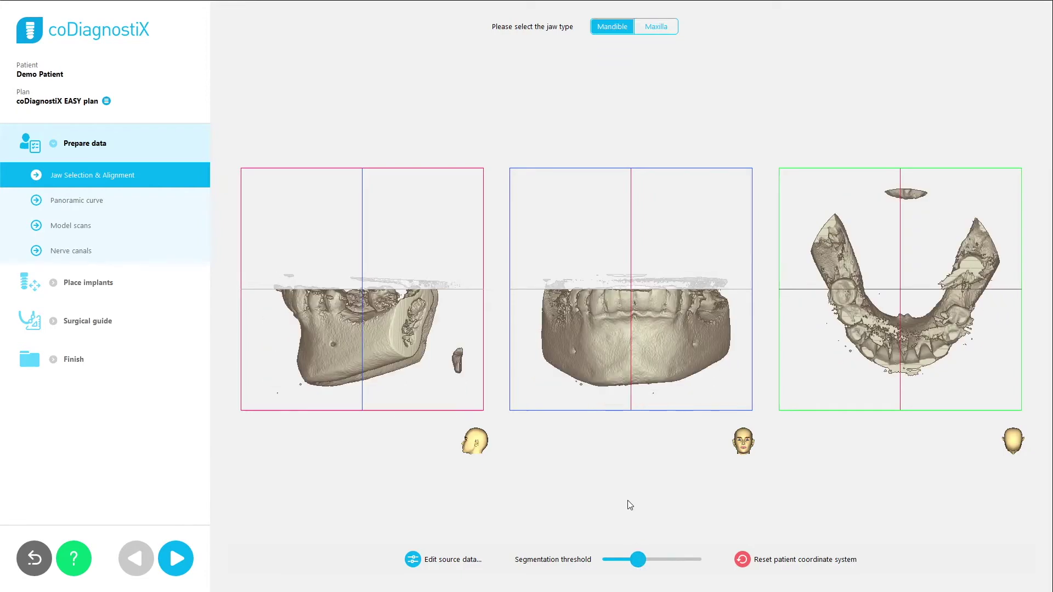
{"action": "left_click_drag", "start_coordinate": [630, 289], "coordinate": [631, 286]}
{"action": "left_click_drag", "start_coordinate": [466, 304], "coordinate": [395, 306]}
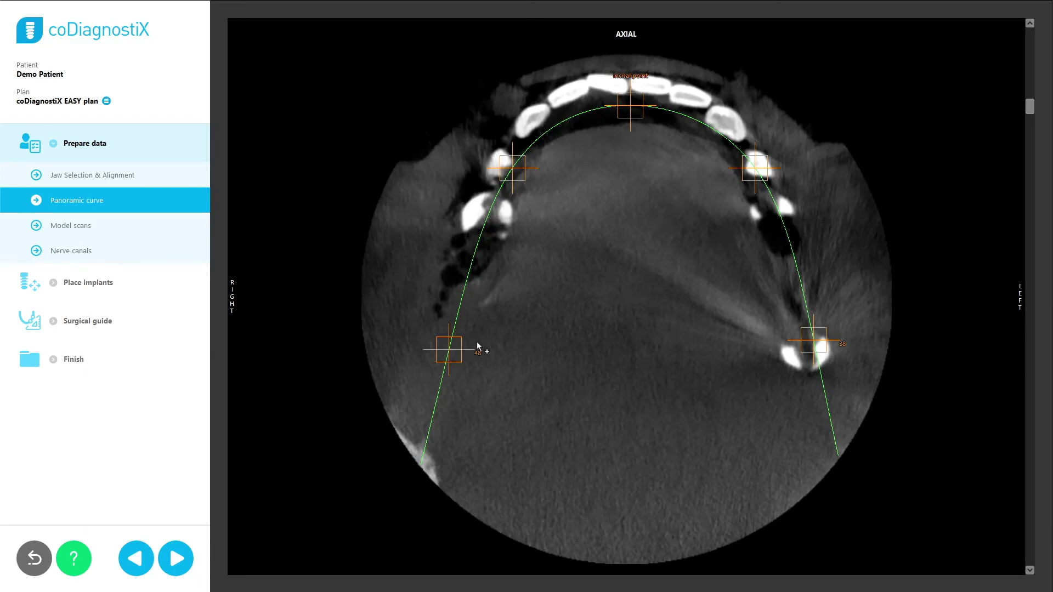
- Fit the panoramic curve to the dental arch at tooth-root level, moving its end points back and adjusting both premolar-area points
{"action": "left_click_drag", "start_coordinate": [1029, 108], "coordinate": [1034, 173]}
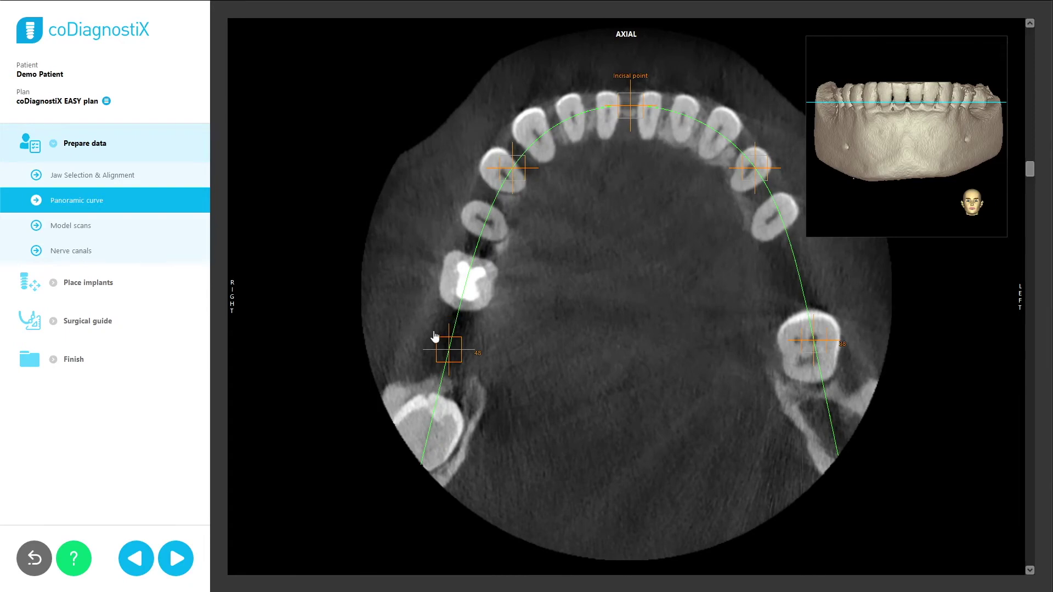
{"action": "left_click_drag", "start_coordinate": [448, 349], "coordinate": [436, 431]}
{"action": "left_click_drag", "start_coordinate": [816, 347], "coordinate": [828, 409]}
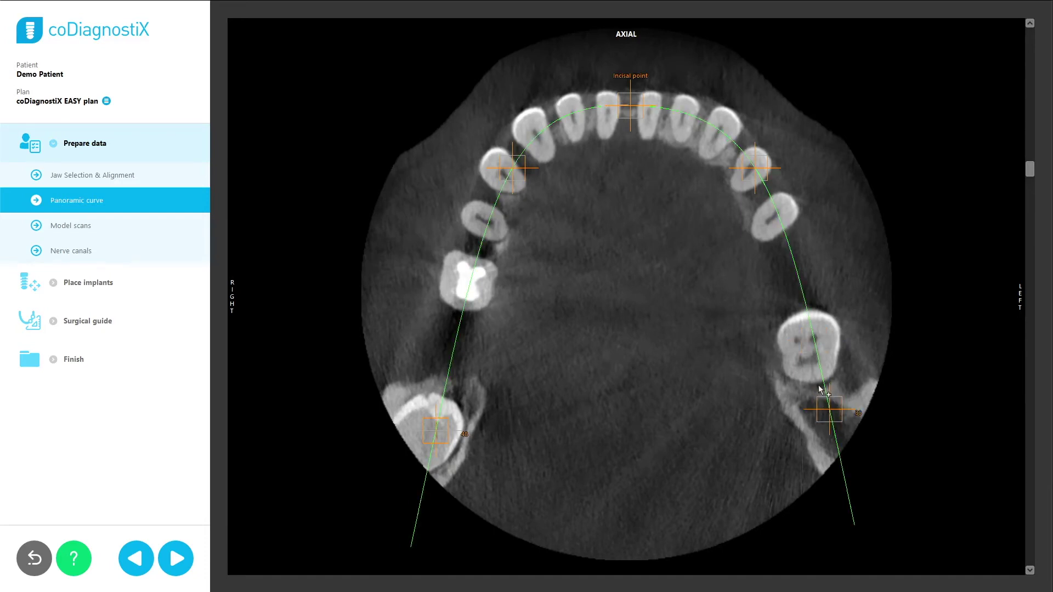
{"action": "left_click_drag", "start_coordinate": [761, 173], "coordinate": [763, 182]}
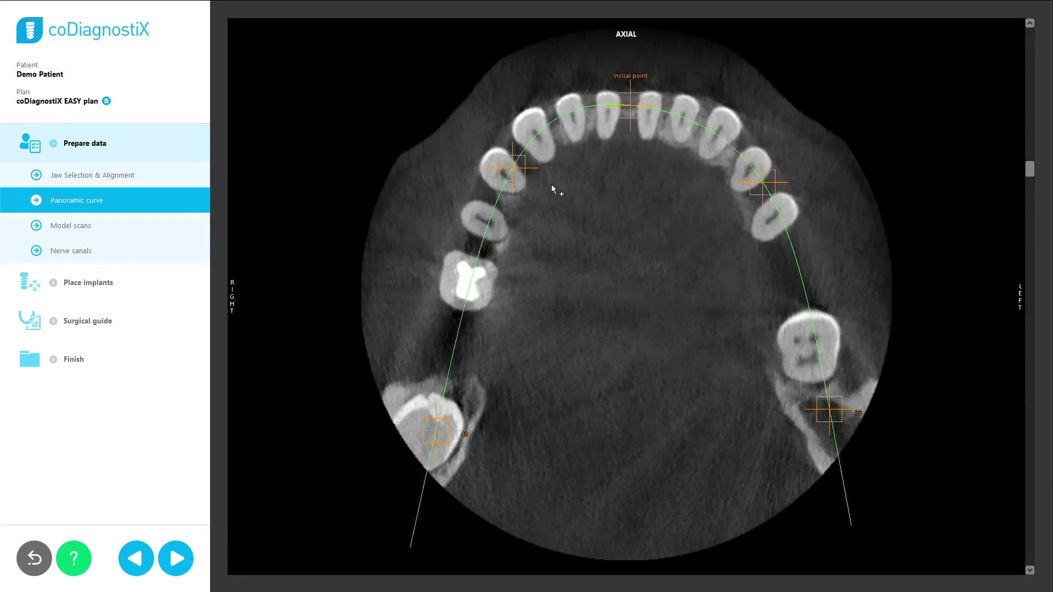
{"action": "left_click_drag", "start_coordinate": [503, 170], "coordinate": [497, 190]}
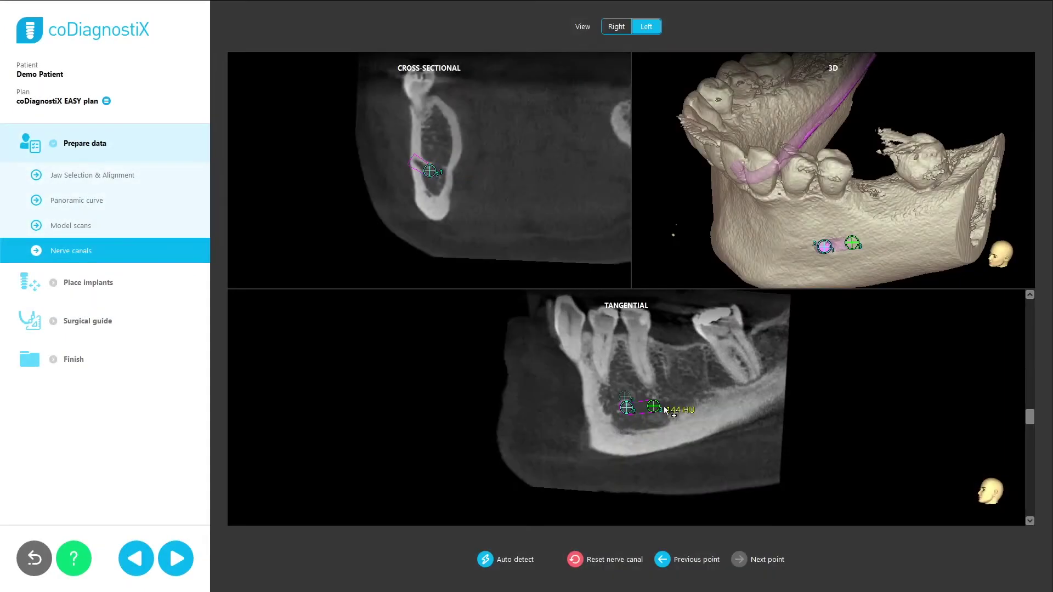
- Place nerve canal points along the left canal to the rear edge of the mandible and check the right canal
{"action": "mouse_move", "coordinate": [1032, 426]}
{"action": "left_click_drag", "start_coordinate": [1032, 425], "coordinate": [1031, 410]}
{"action": "left_click", "coordinate": [664, 407]}
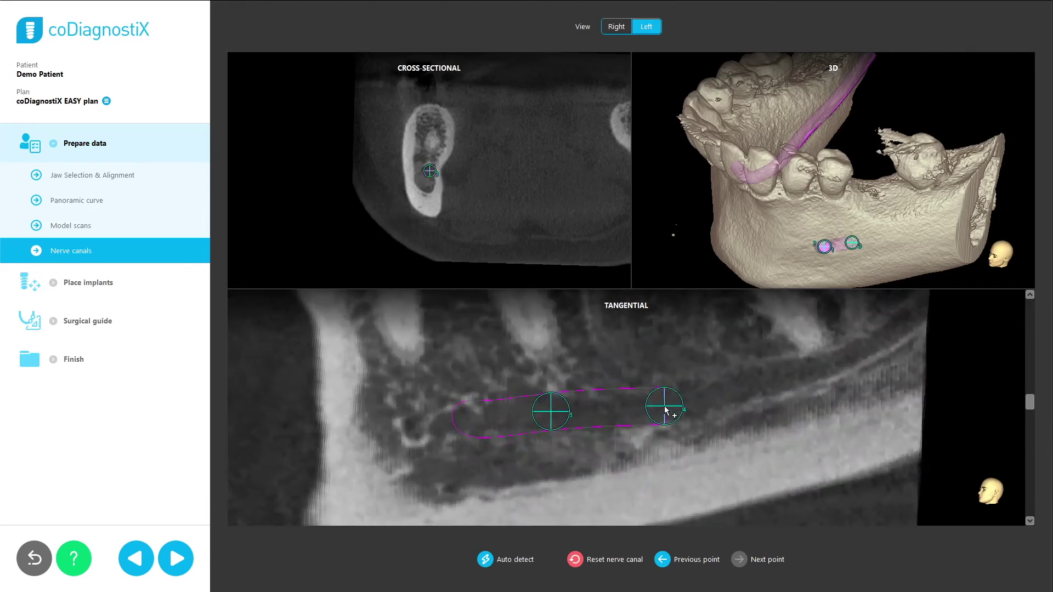
{"action": "left_click", "coordinate": [660, 400]}
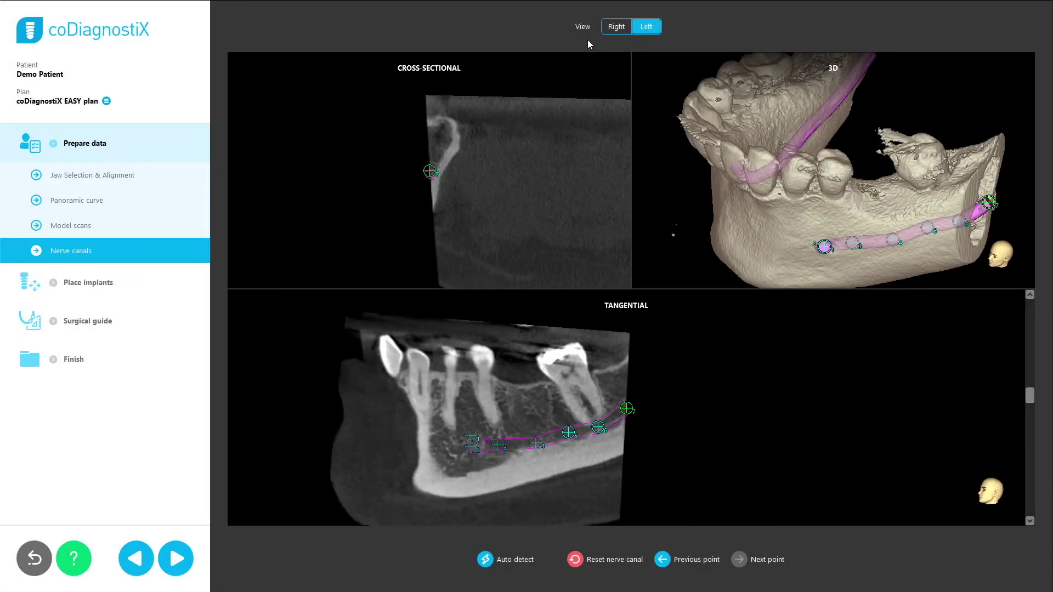
{"action": "left_click", "coordinate": [615, 29]}
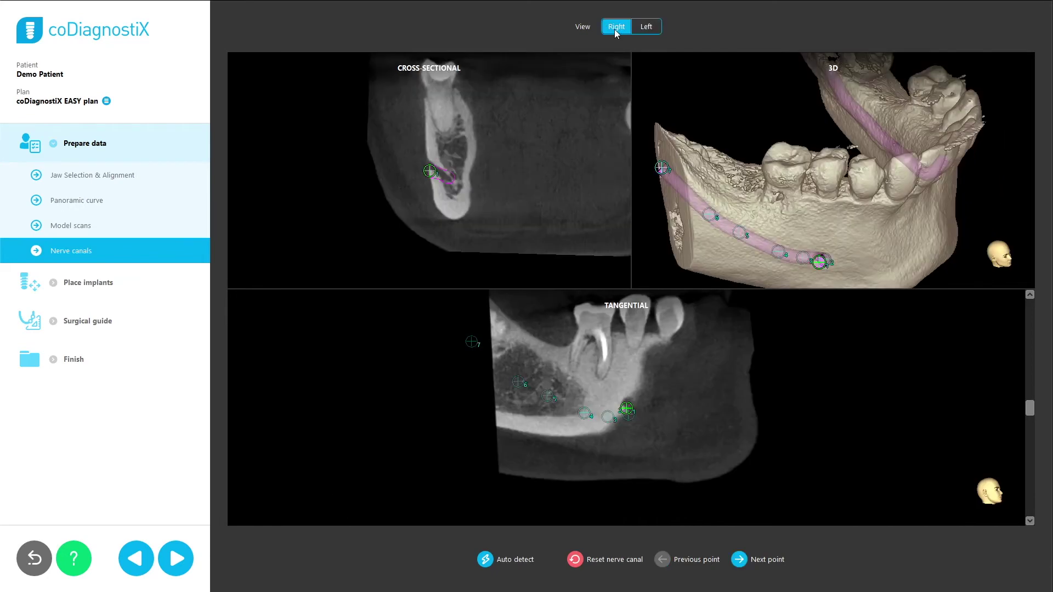
{"action": "left_click", "coordinate": [653, 32]}
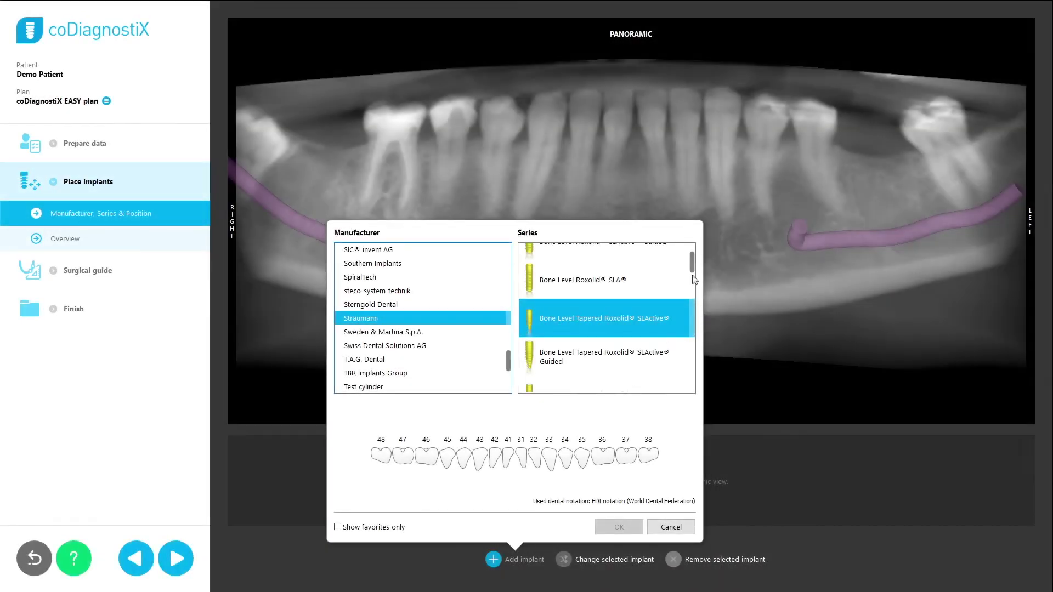
- Add a Straumann Bone Level Roxolid SLActive Guided implant at tooth 36 and move it into the gap in the panoramic view
{"action": "scroll", "coordinate": [693, 265], "scroll_direction": "up", "scroll_amount": 1}
{"action": "scroll", "coordinate": [694, 264], "scroll_direction": "up", "scroll_amount": 1}
{"action": "left_click", "coordinate": [647, 301]}
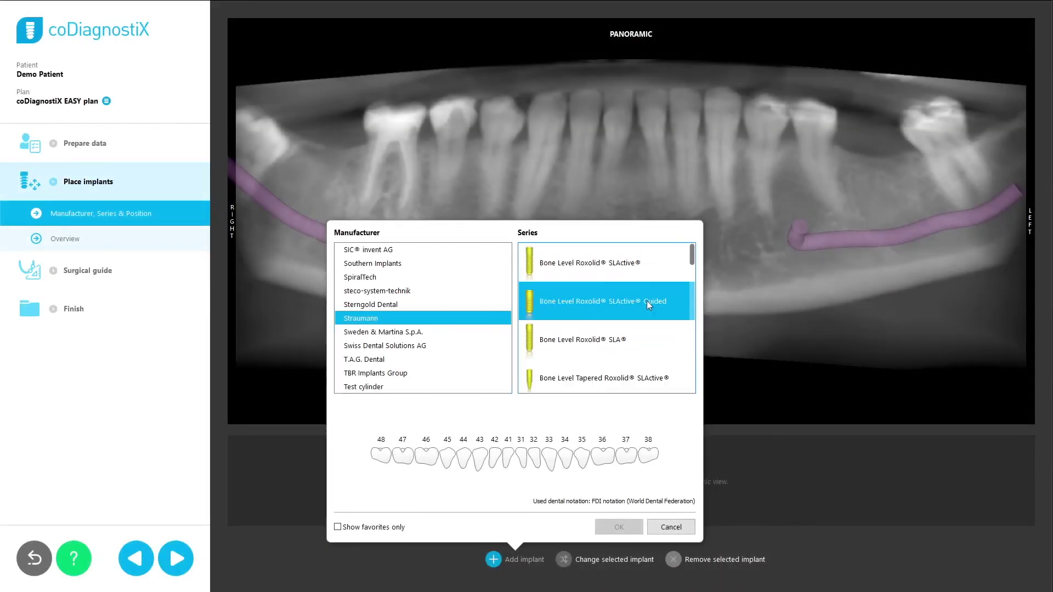
{"action": "left_click", "coordinate": [603, 456]}
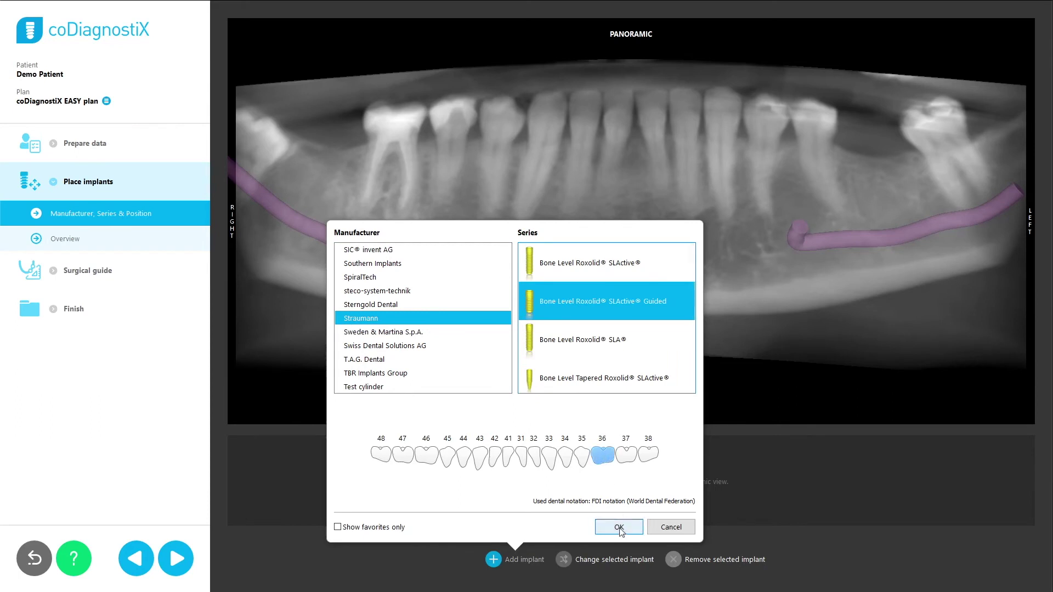
{"action": "left_click", "coordinate": [619, 527]}
{"action": "left_click_drag", "start_coordinate": [842, 197], "coordinate": [873, 207]}
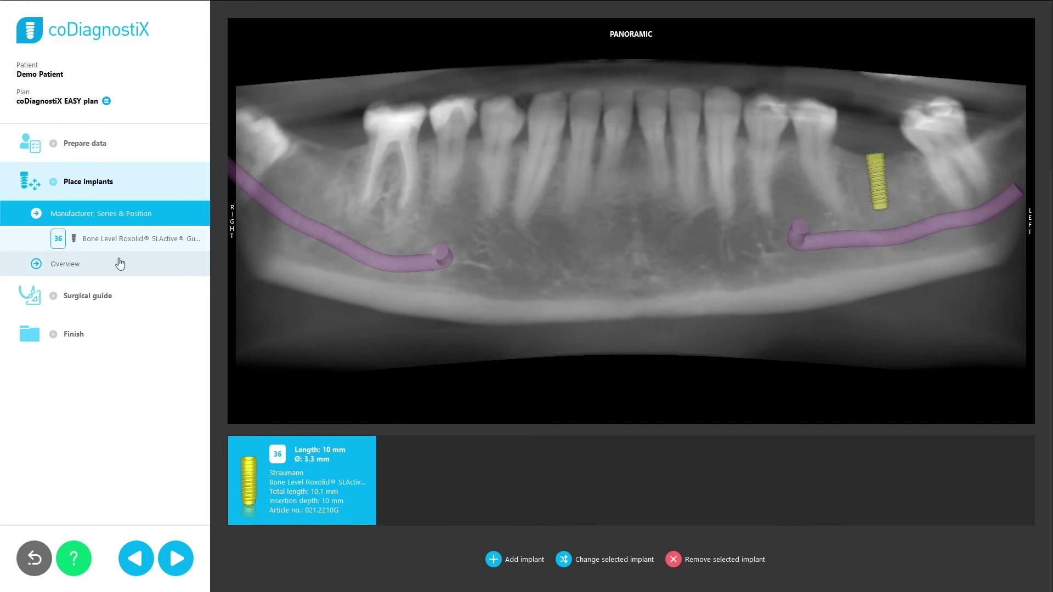
- Open the alignment of implant 36 and centre it within the jawbone in the cross-sectional views
{"action": "left_click", "coordinate": [84, 243]}
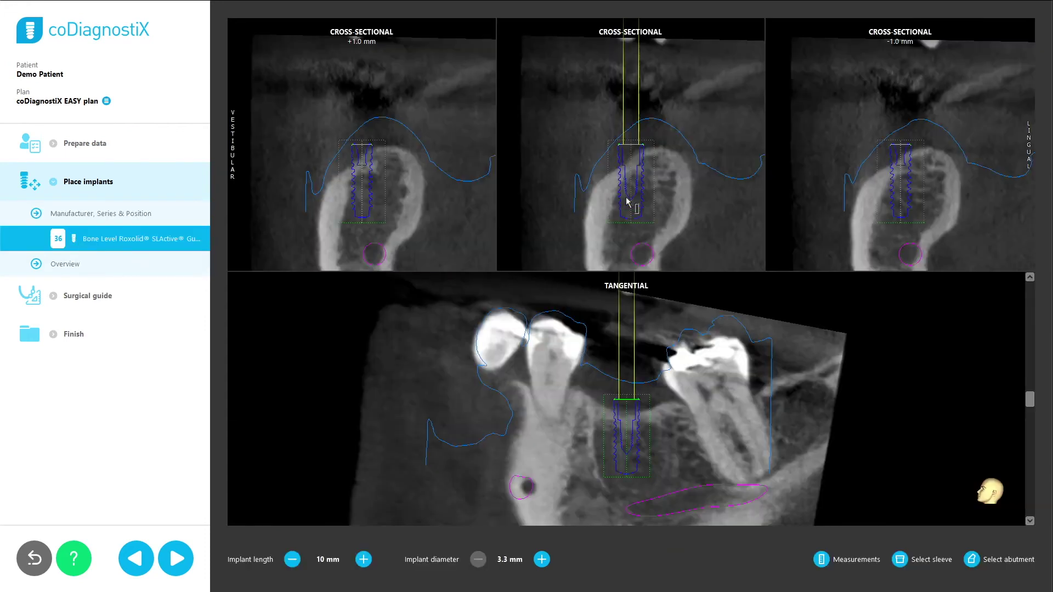
{"action": "mouse_move", "coordinate": [630, 201]}
{"action": "left_mouse_down"}
{"action": "mouse_move", "coordinate": [649, 200]}
{"action": "mouse_move", "coordinate": [628, 217]}
{"action": "left_mouse_up"}
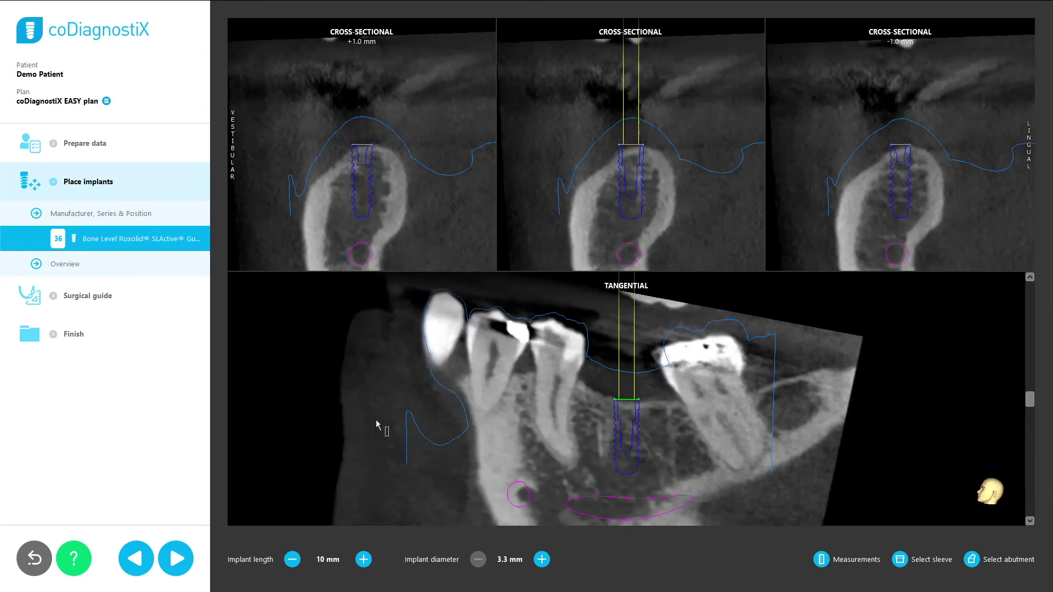
{"action": "left_click_drag", "start_coordinate": [359, 182], "coordinate": [358, 188]}
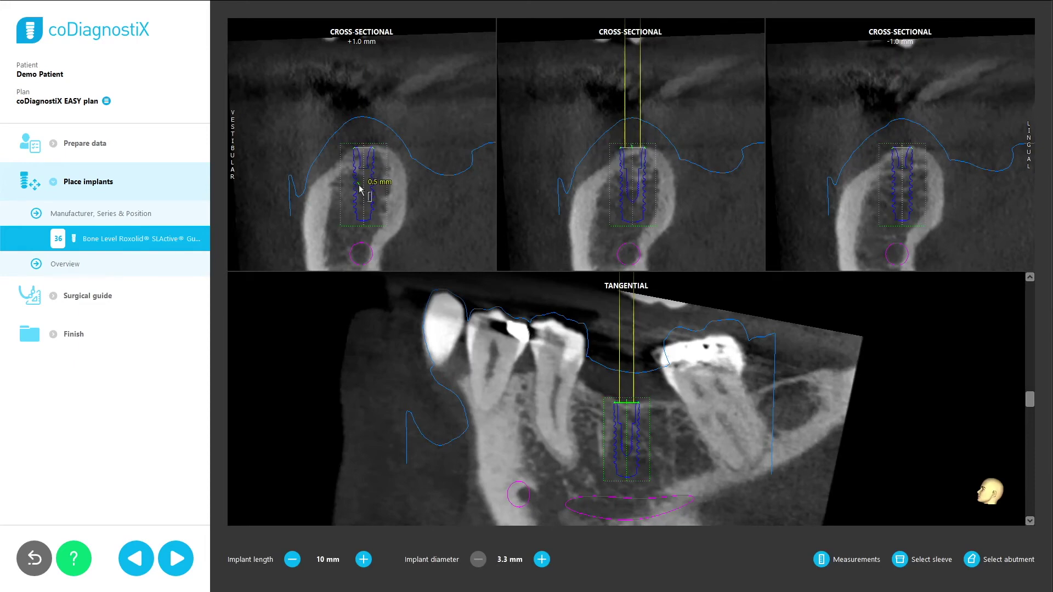
- Set implant 36 to a 4.1 mm diameter, try a 12 mm length, and return the length to 10 mm
{"action": "left_click", "coordinate": [542, 560]}
{"action": "left_click", "coordinate": [364, 559]}
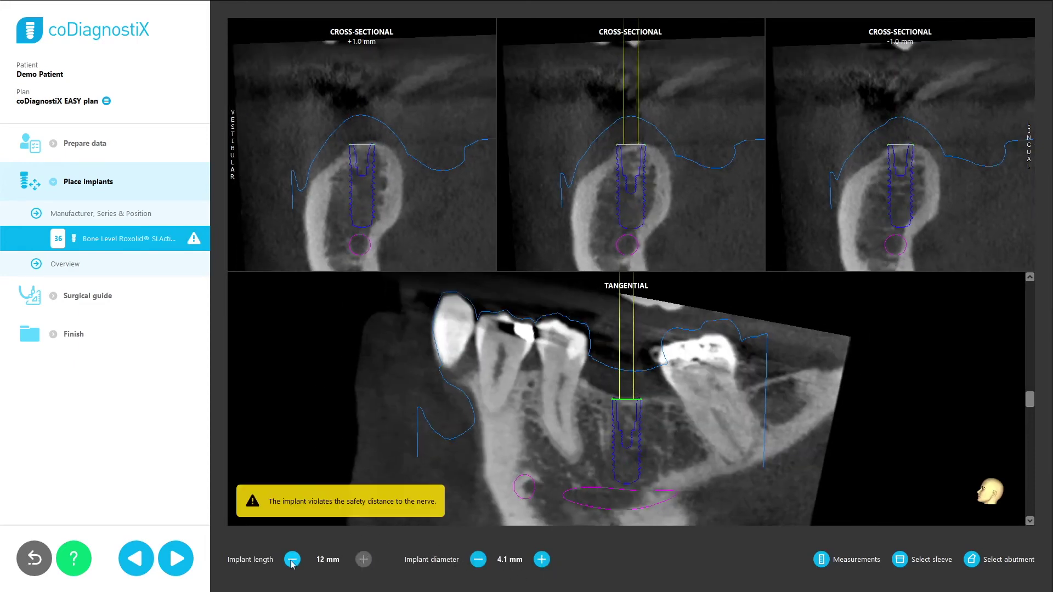
{"action": "left_click", "coordinate": [292, 560]}
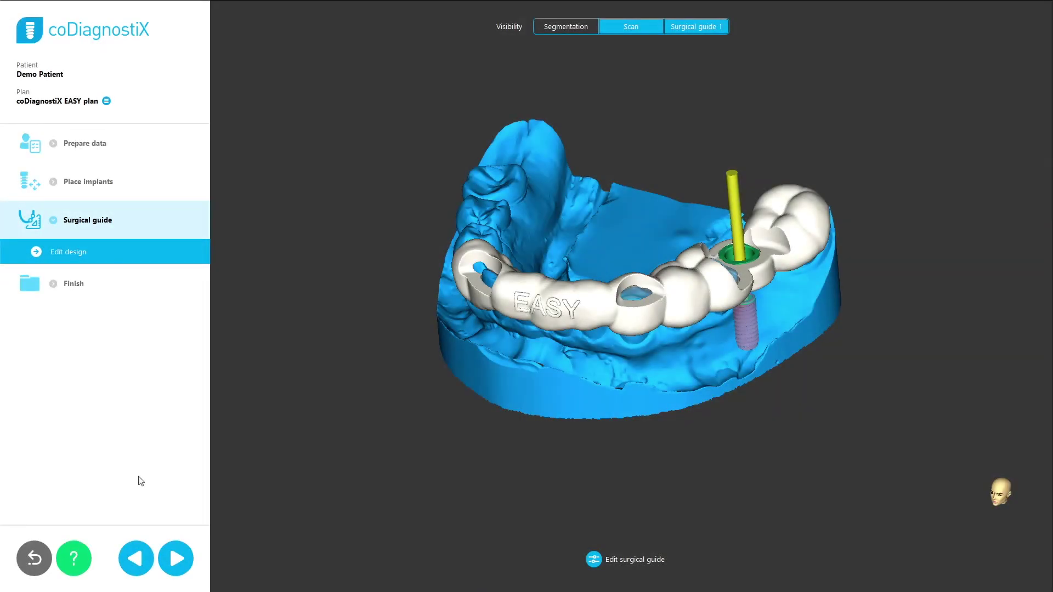
- Proceed from the guide design past the print protocol to the export stage and choose the transfer to Rapid Shape
{"action": "left_click", "coordinate": [176, 559]}
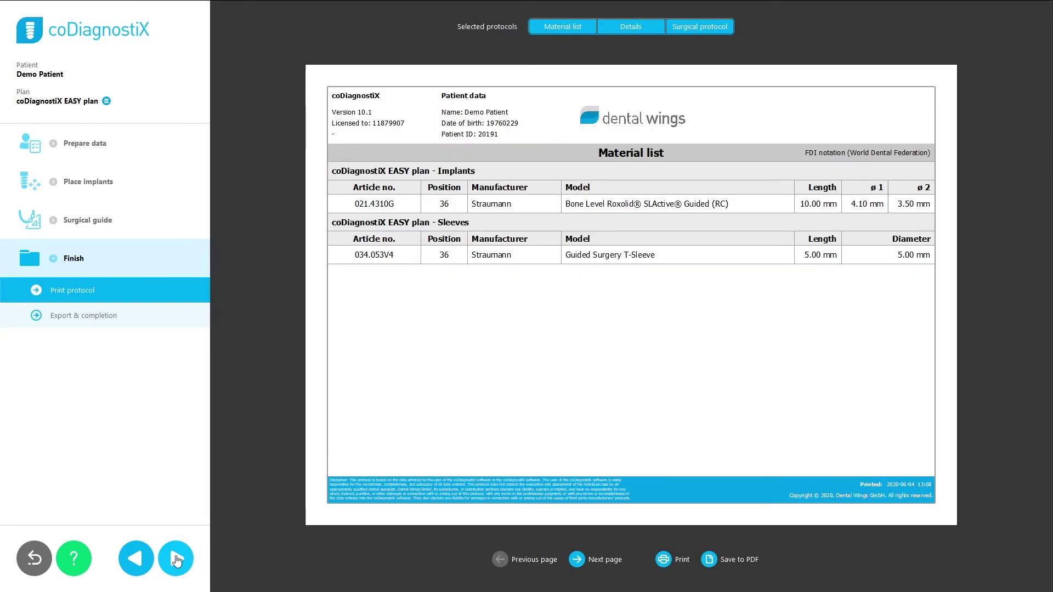
{"action": "left_click", "coordinate": [176, 559]}
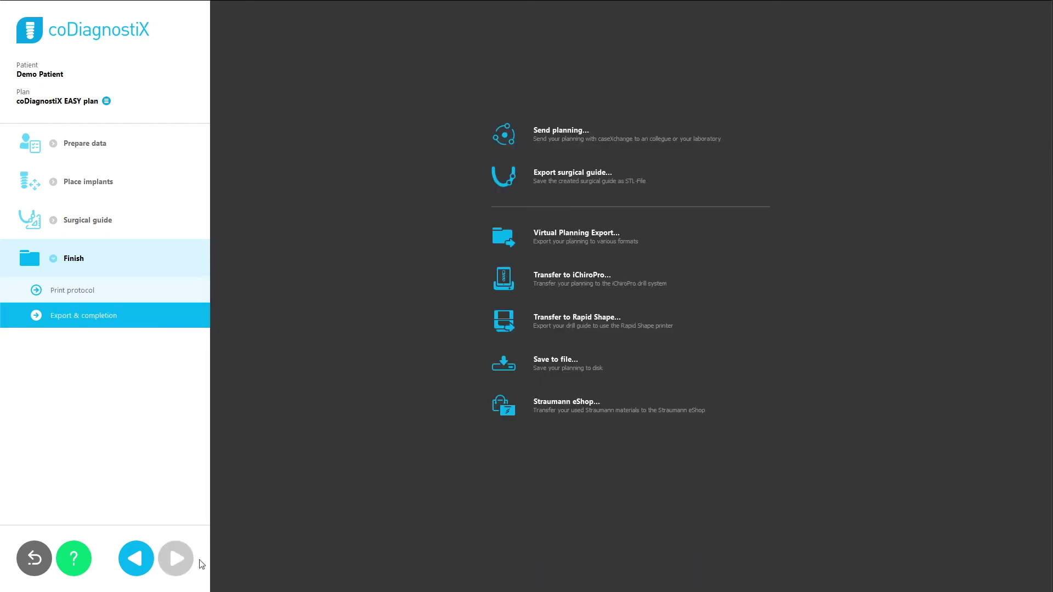
{"action": "left_click", "coordinate": [500, 314]}
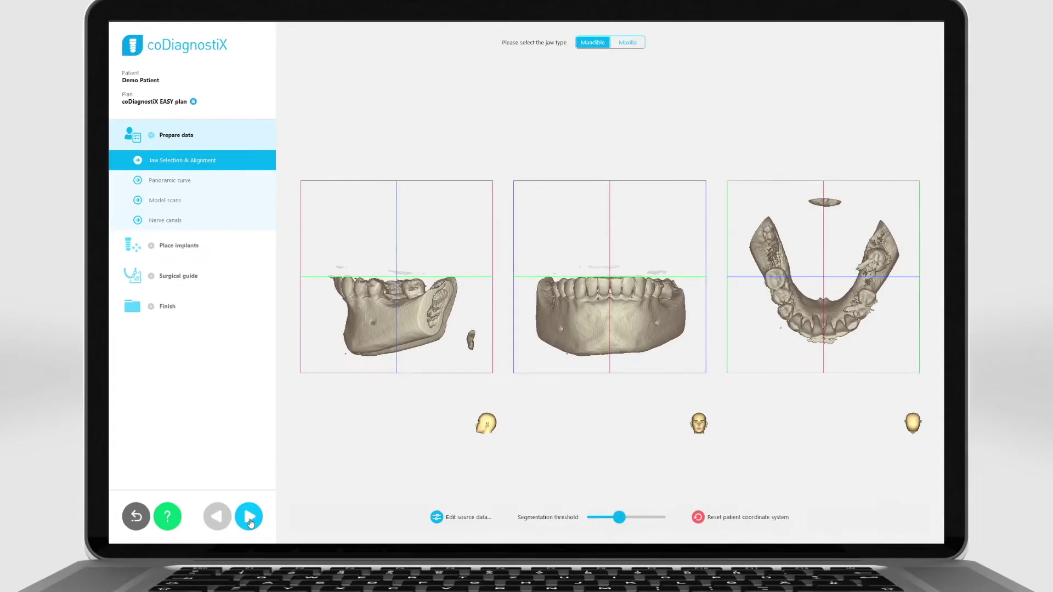
- Move on from the mandible's jaw selection and alignment to the panoramic curve stage
{"action": "left_click", "coordinate": [249, 518]}
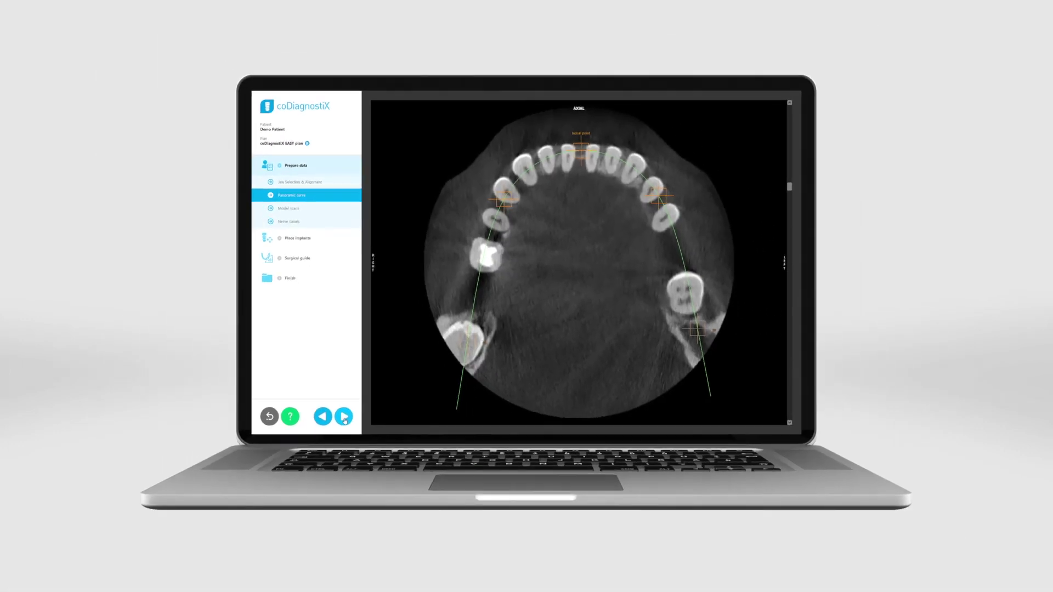